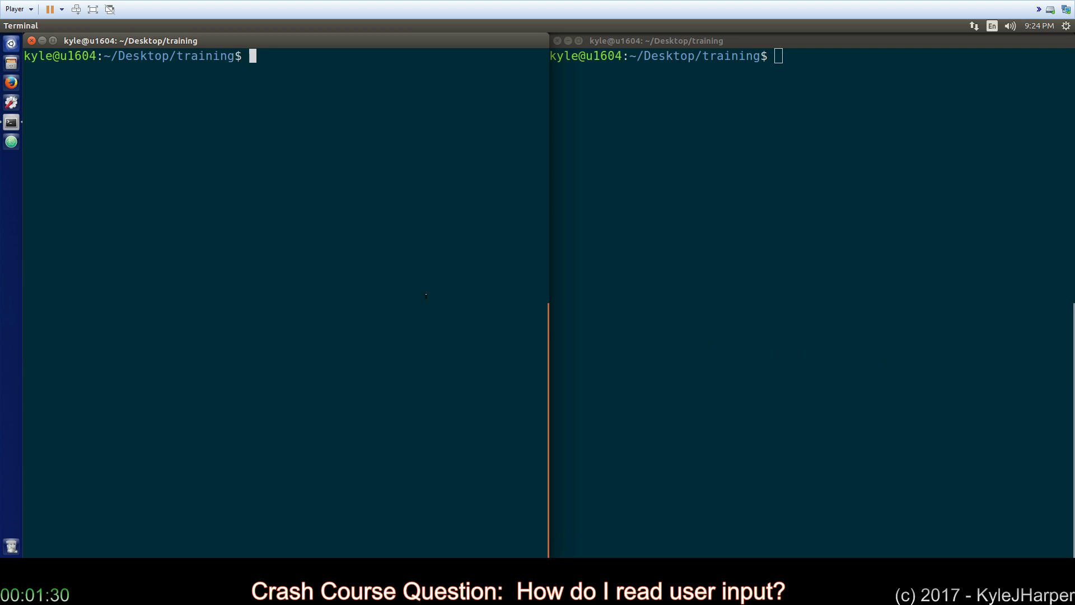
text(vim r)
Tab-complete 'vim r' to read_user_input.sh in the left terminal
key(Tab)
Open read_user_input.sh in Vim and highlight the echo -n prompt, read command and variable name
key(Return)
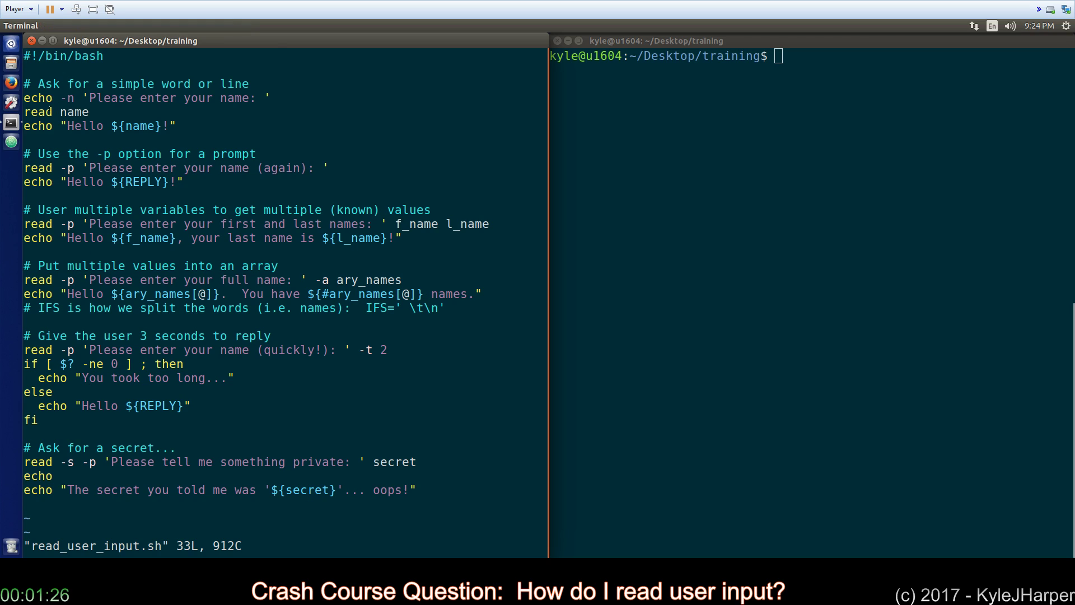
drag(25, 98, 225, 98)
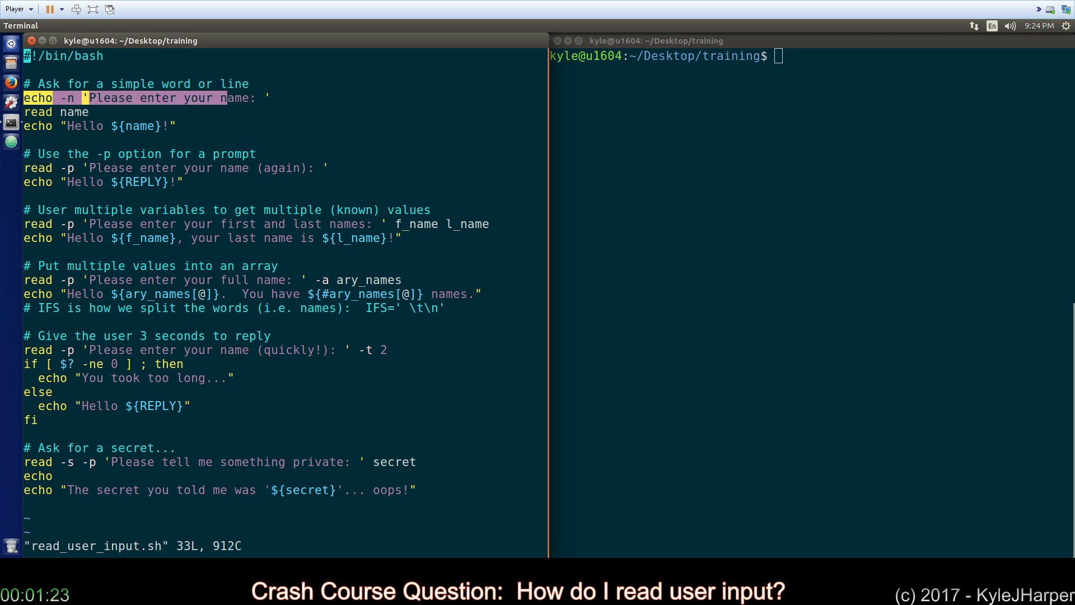
drag(31, 112, 44, 112)
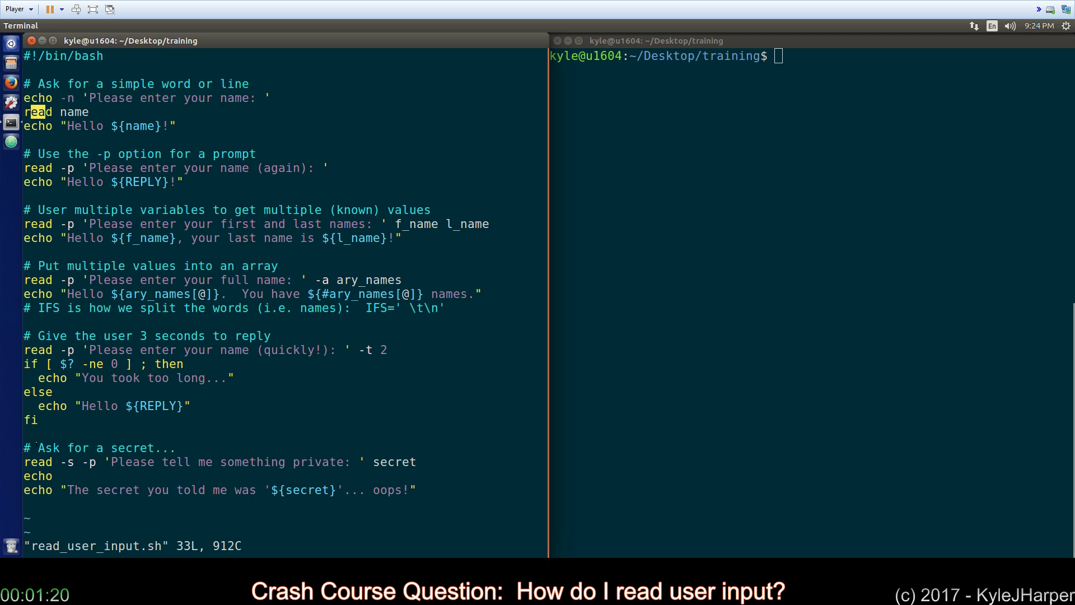
click(61, 110)
drag(61, 111, 88, 111)
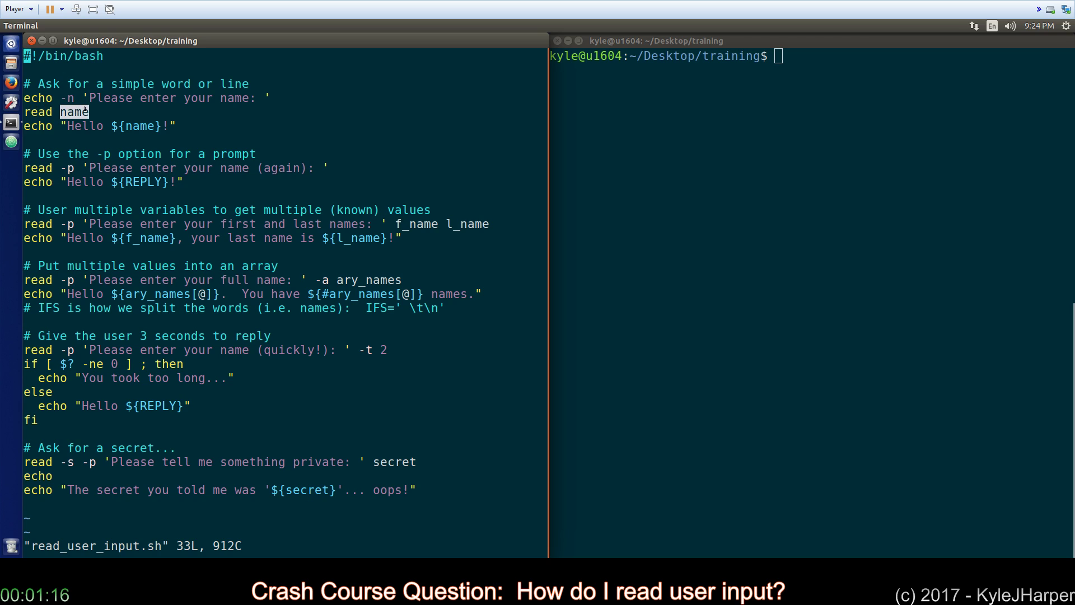
click(88, 111)
Highlight the Hello ${name}! greeting, the -p prompt text and the ${REPLY} variable
drag(67, 125, 168, 134)
click(149, 128)
drag(89, 168, 321, 167)
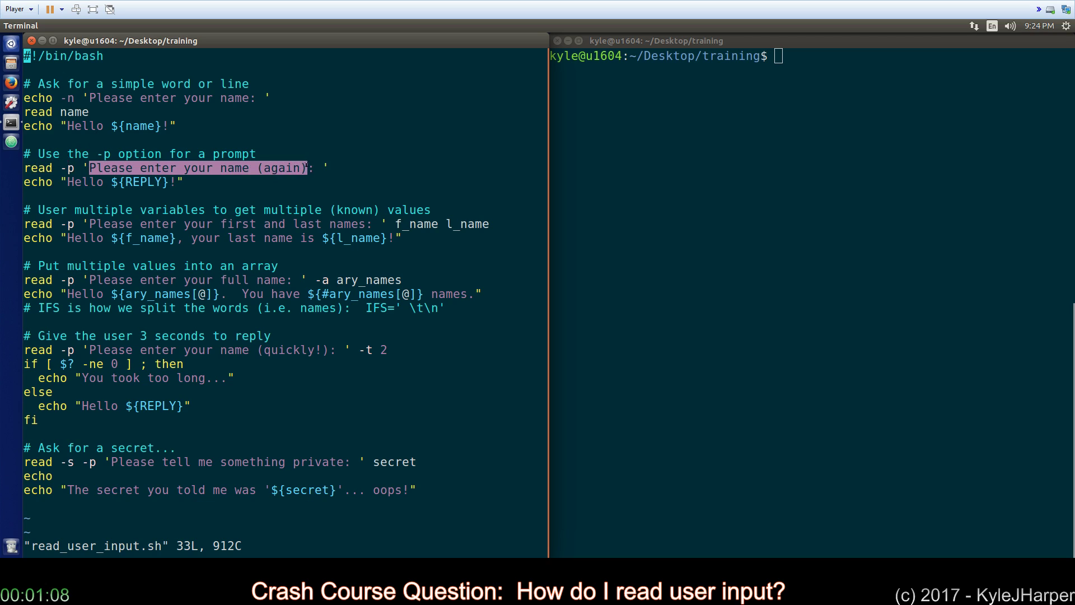
click(115, 182)
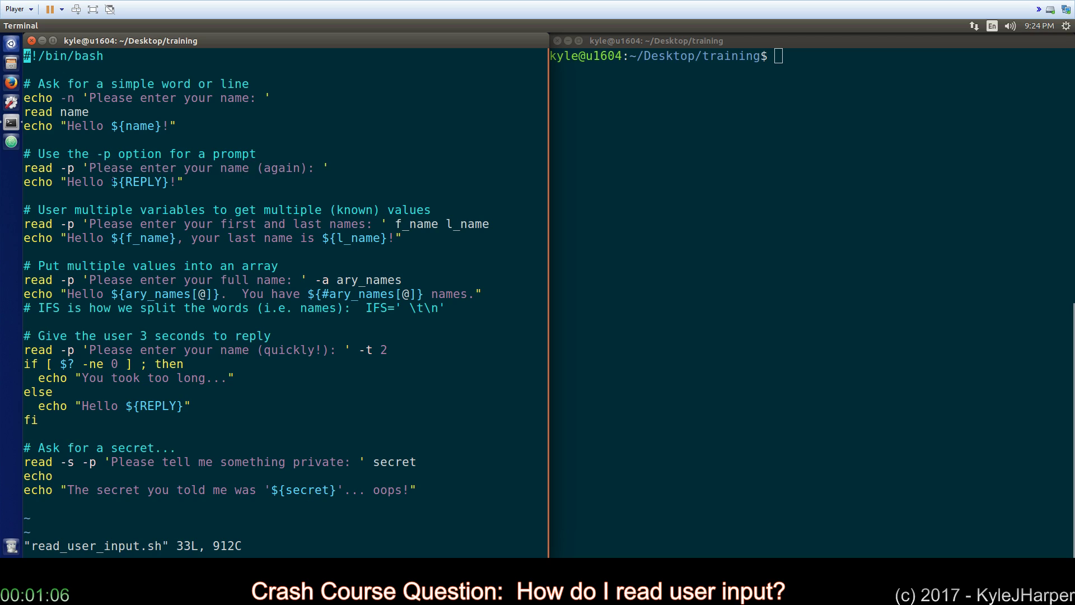
drag(112, 181, 169, 182)
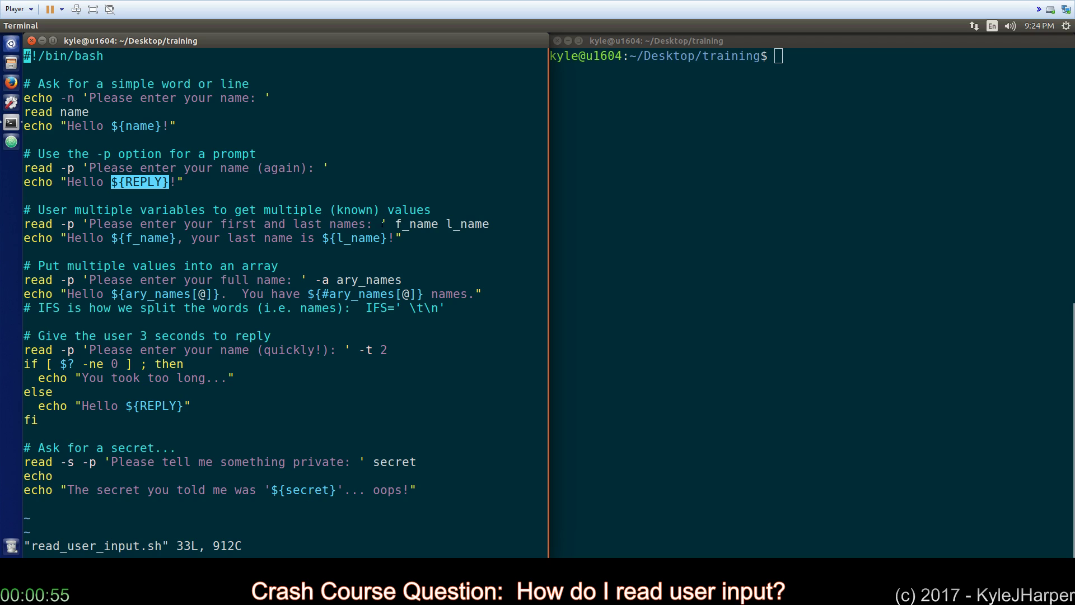
drag(395, 224, 482, 224)
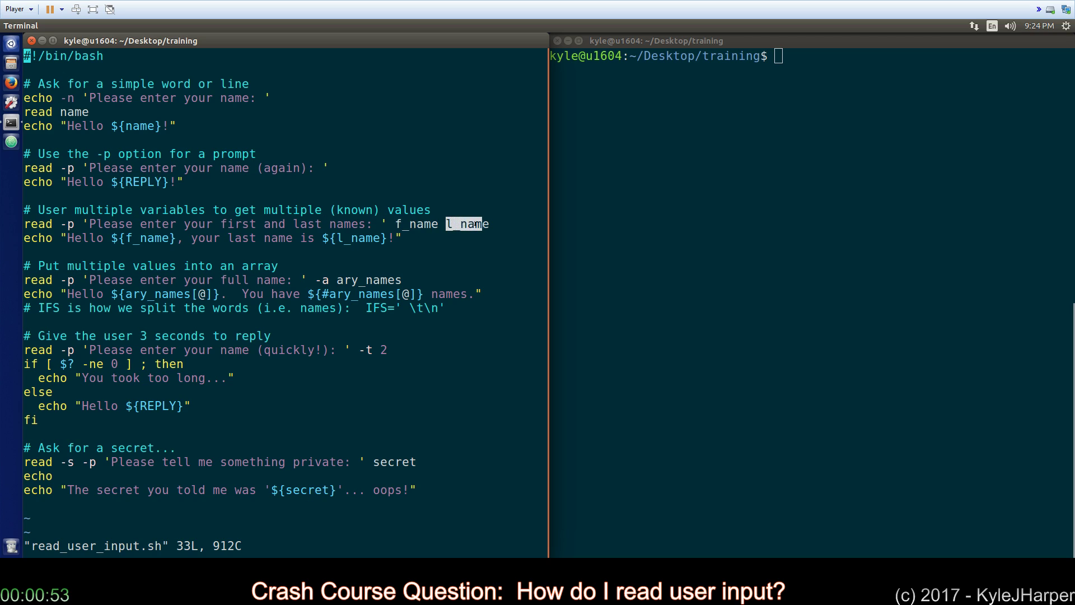
click(504, 337)
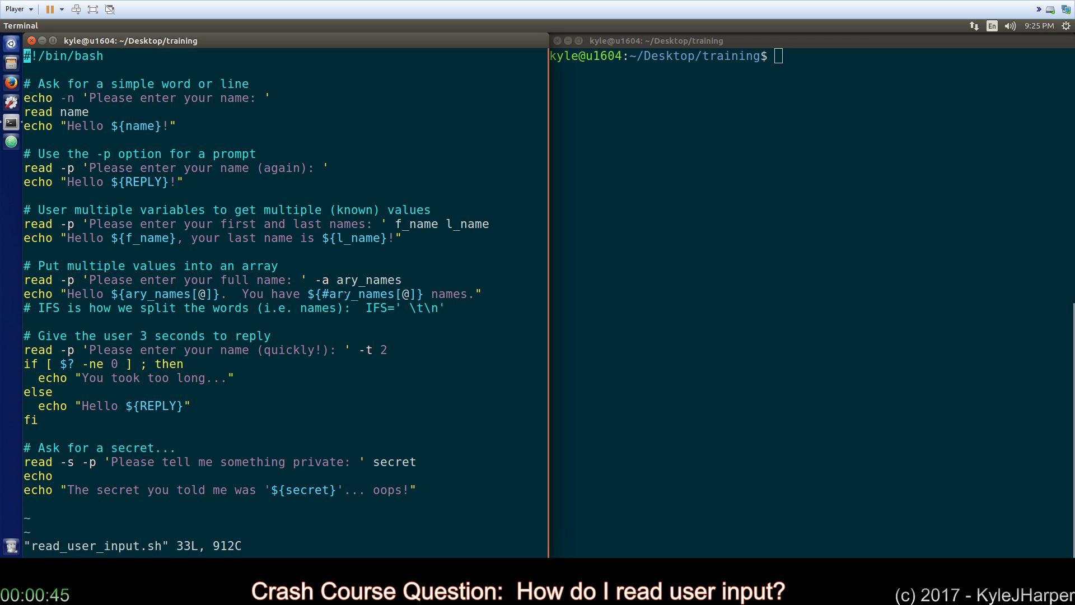
double_click(48, 308)
key(Escape)
drag(359, 349, 372, 349)
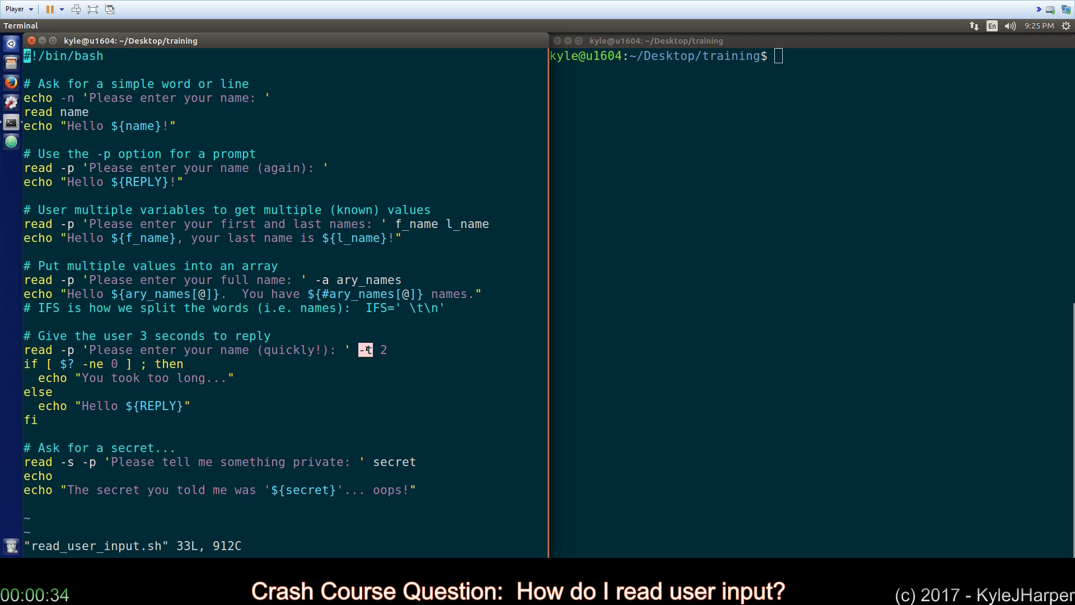
click(264, 365)
double_click(66, 461)
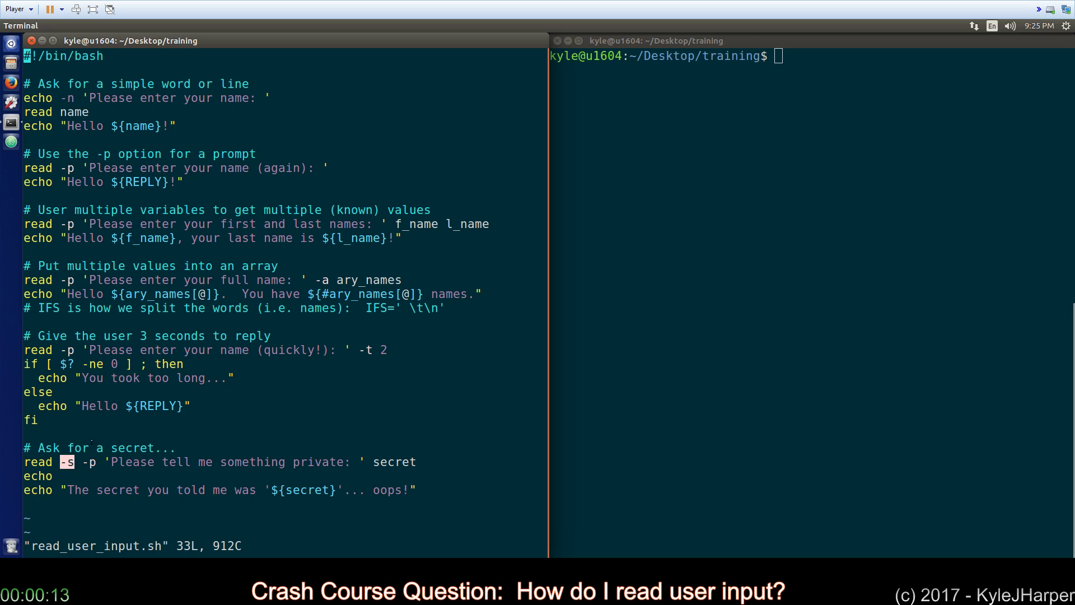
text(./read_user_input.sh)
Run ./read_user_input.sh, answering the name prompts, the first/last and three-part name prompts, and the hidden secret
key(Return)
text(Kyle)
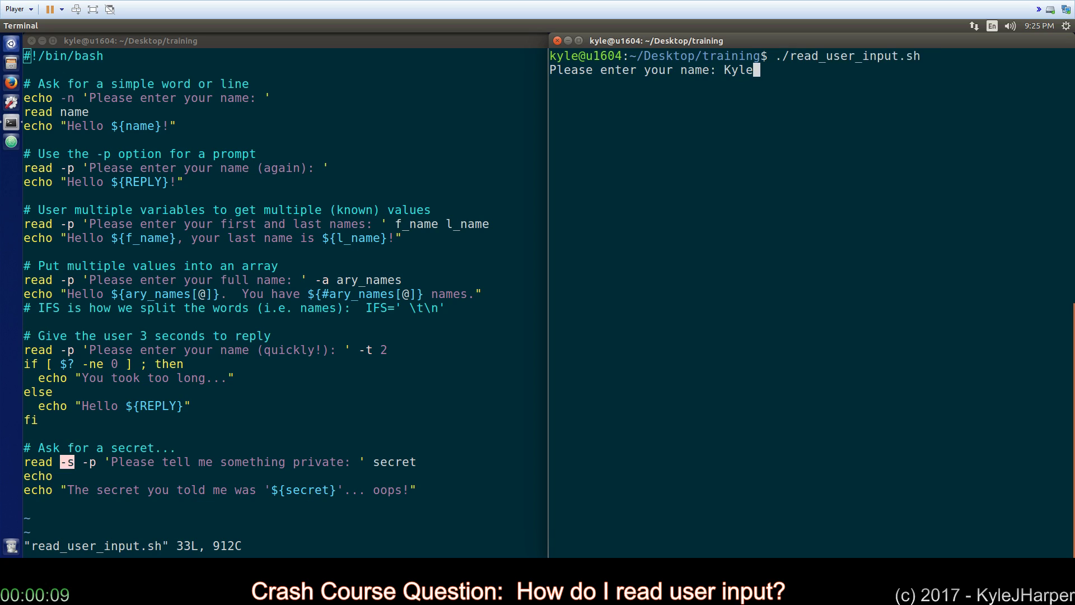
key(Return)
text(Kyle)
key(Return)
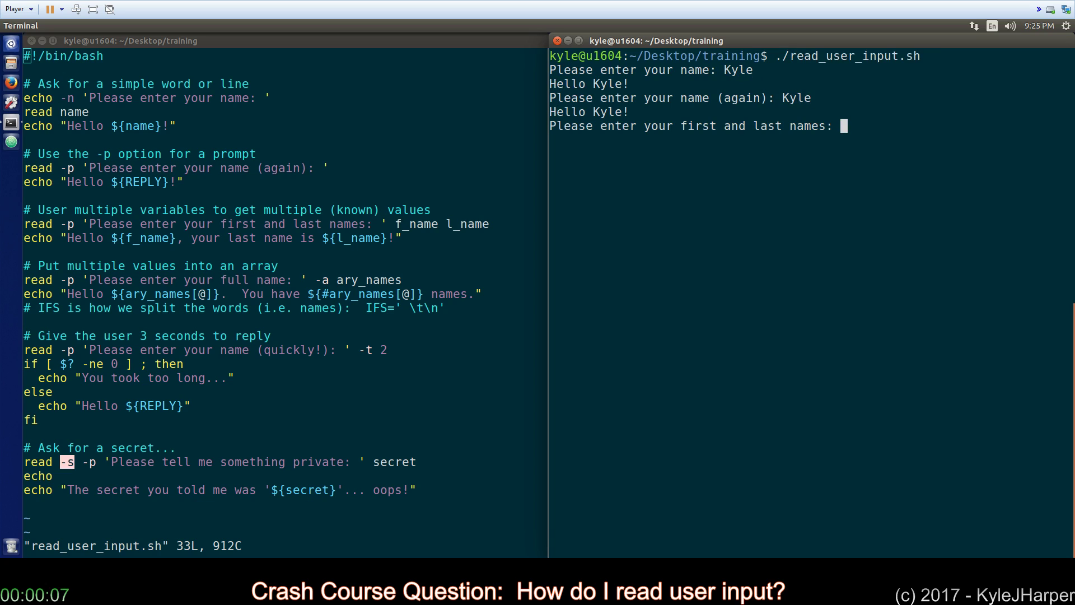
key(Return)
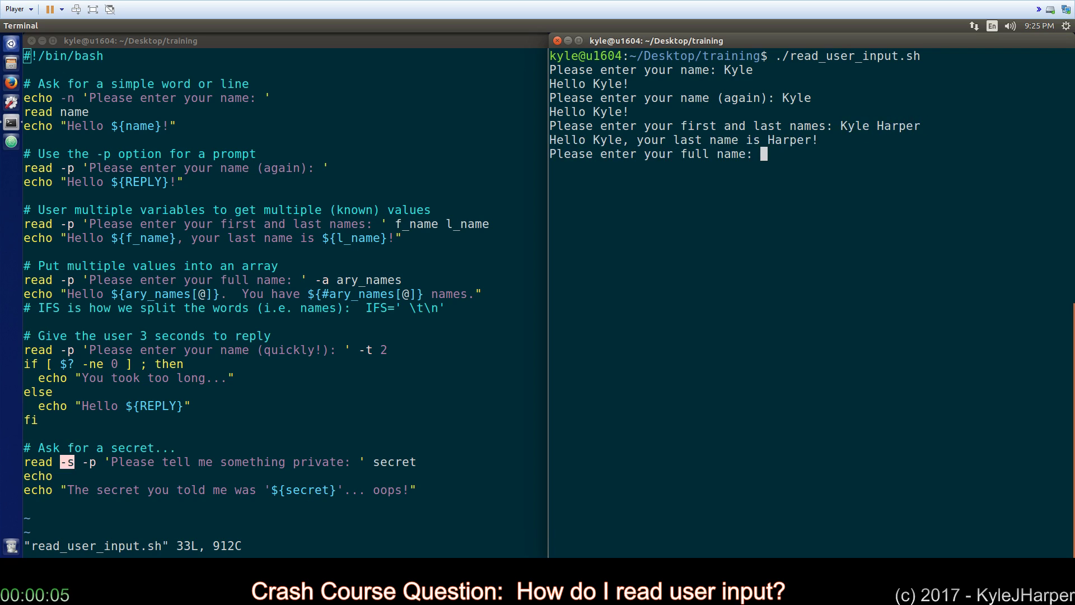
key(Return)
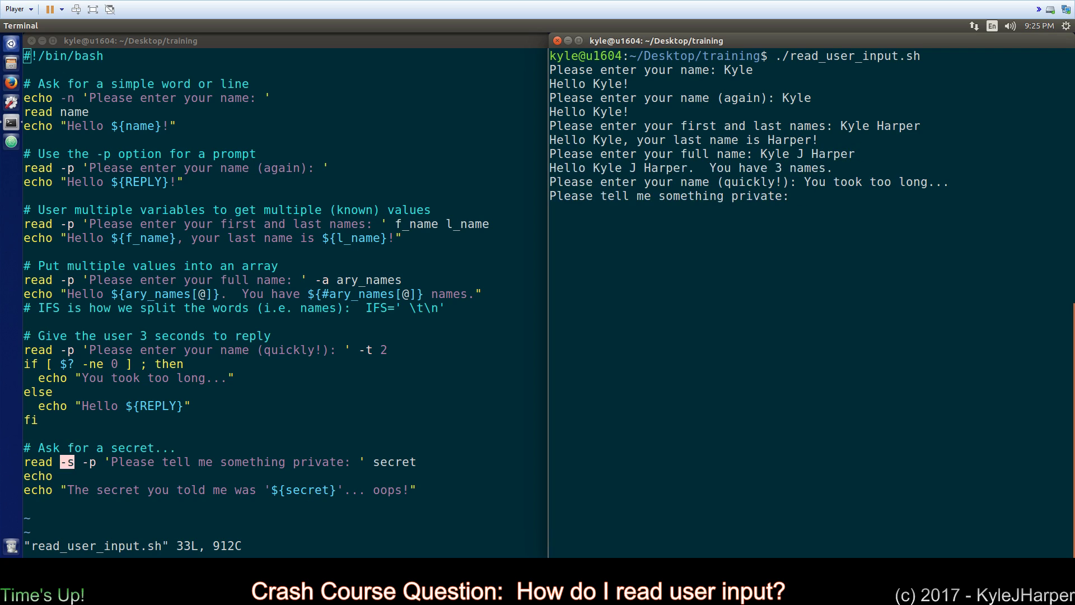
key(Return)
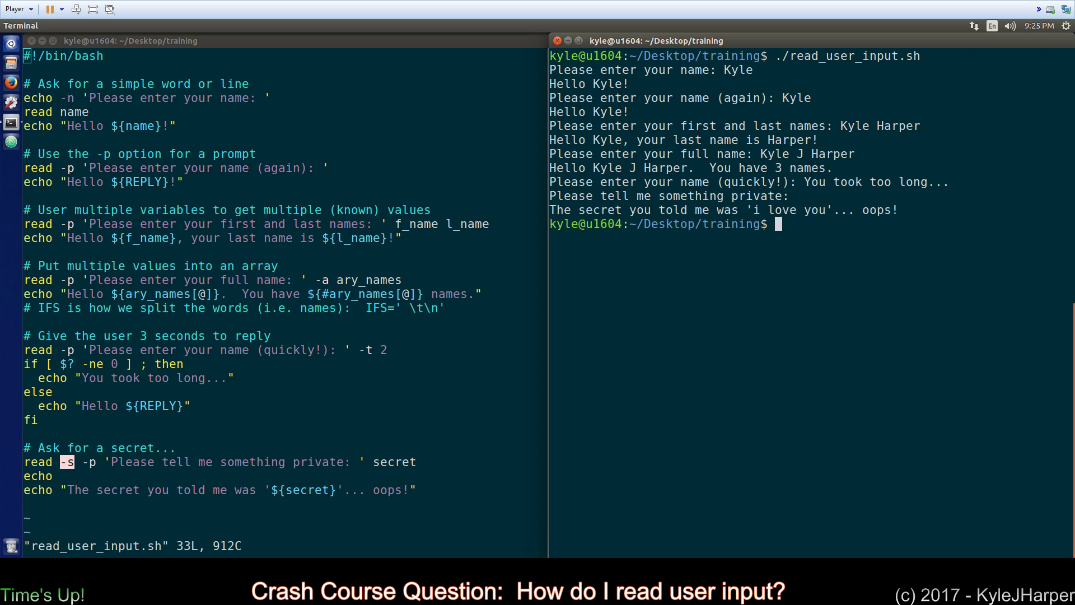